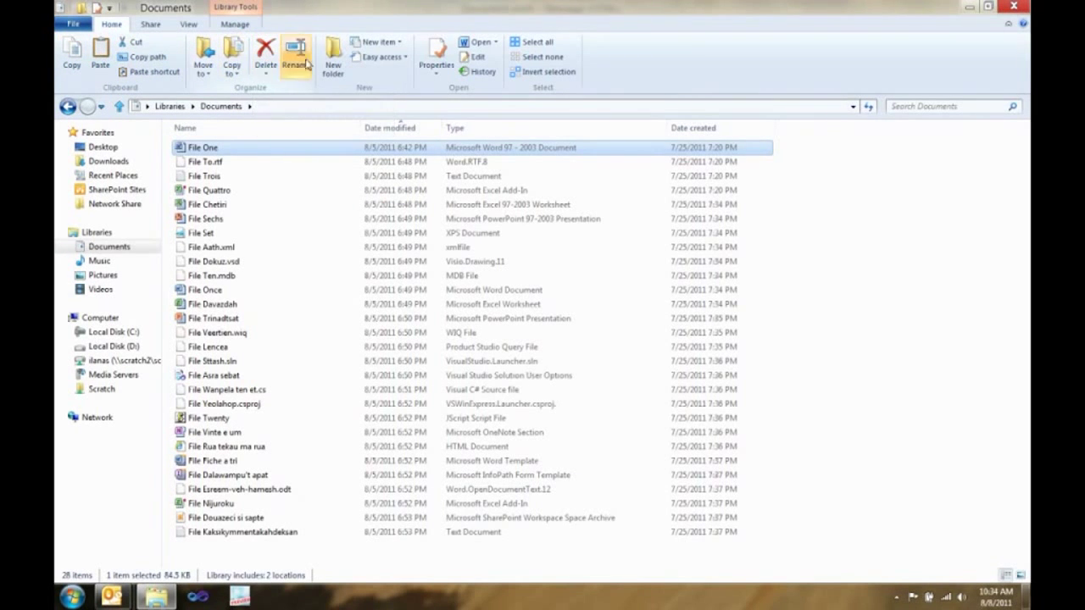
Create and delete a new folder in Documents, then show the Home tab key tips.
{"action": "left_click", "coordinate": [333, 54]}
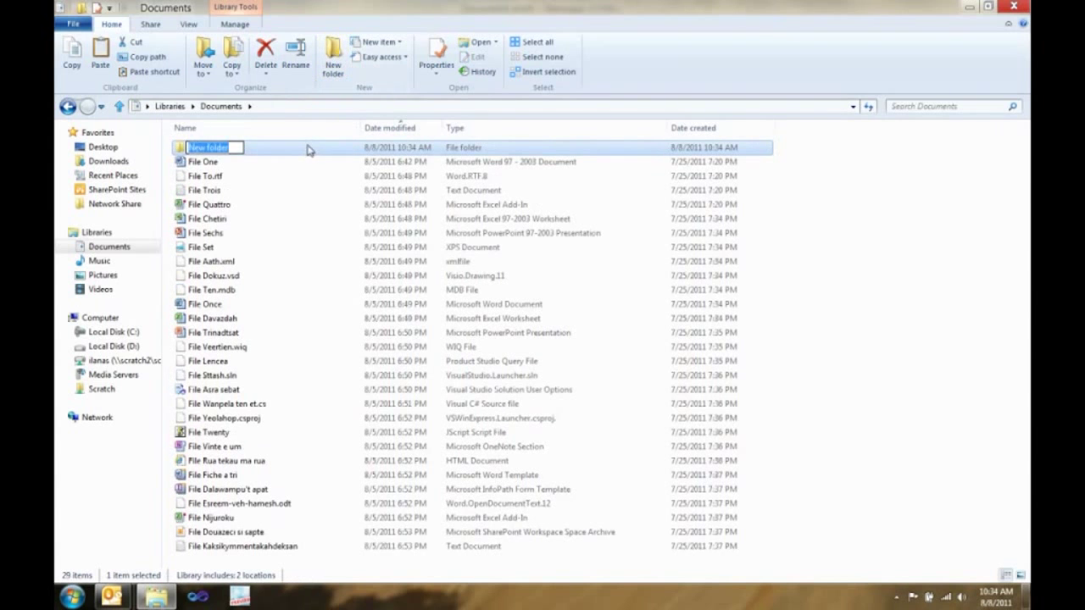
{"action": "left_click", "coordinate": [266, 53]}
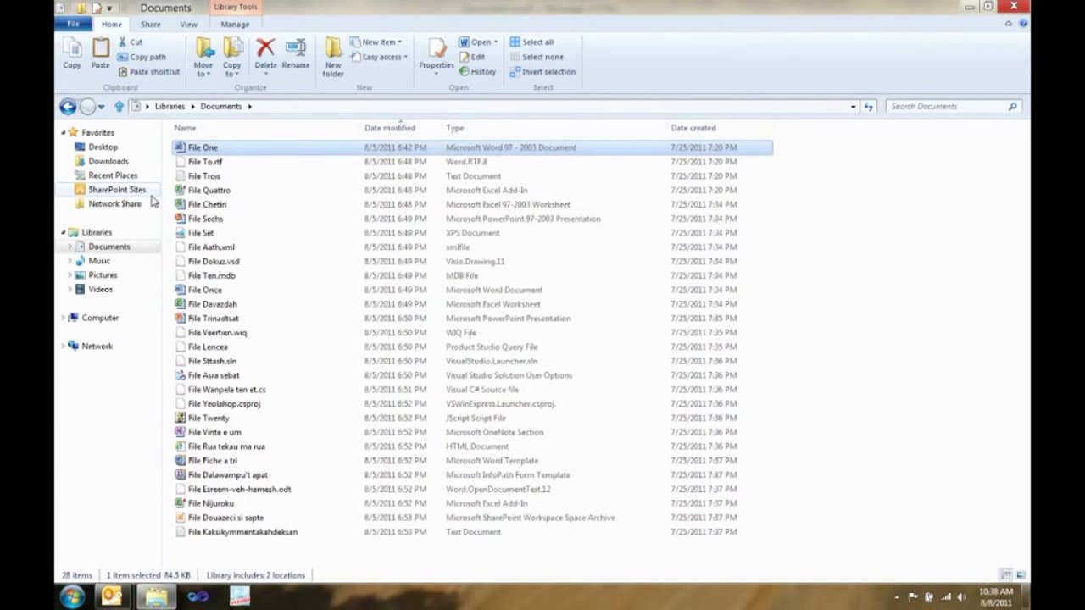
{"action": "key", "text": "alt"}
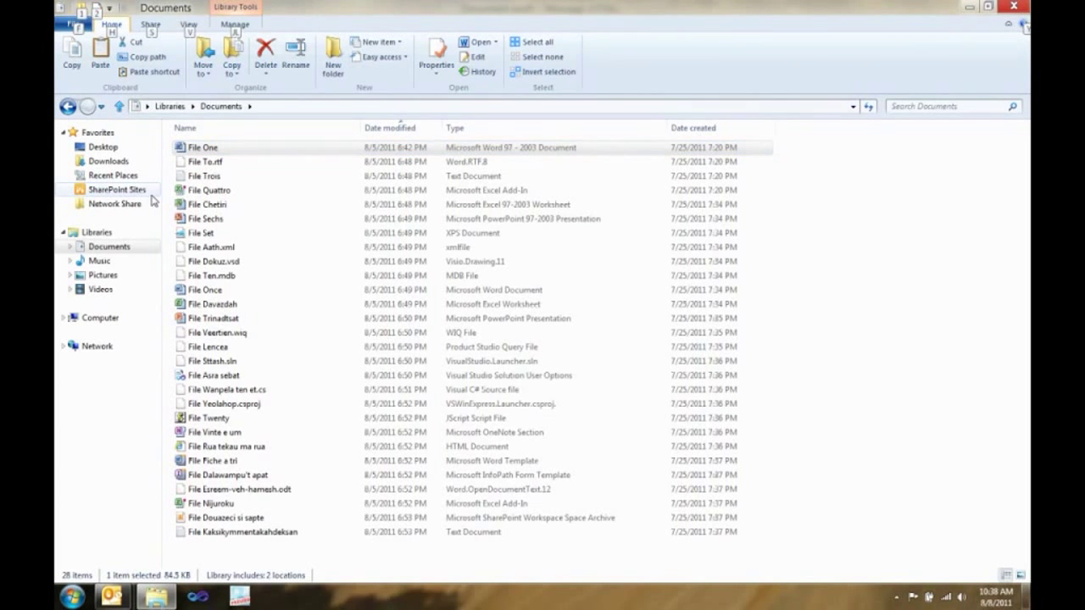
{"action": "key", "text": "h"}
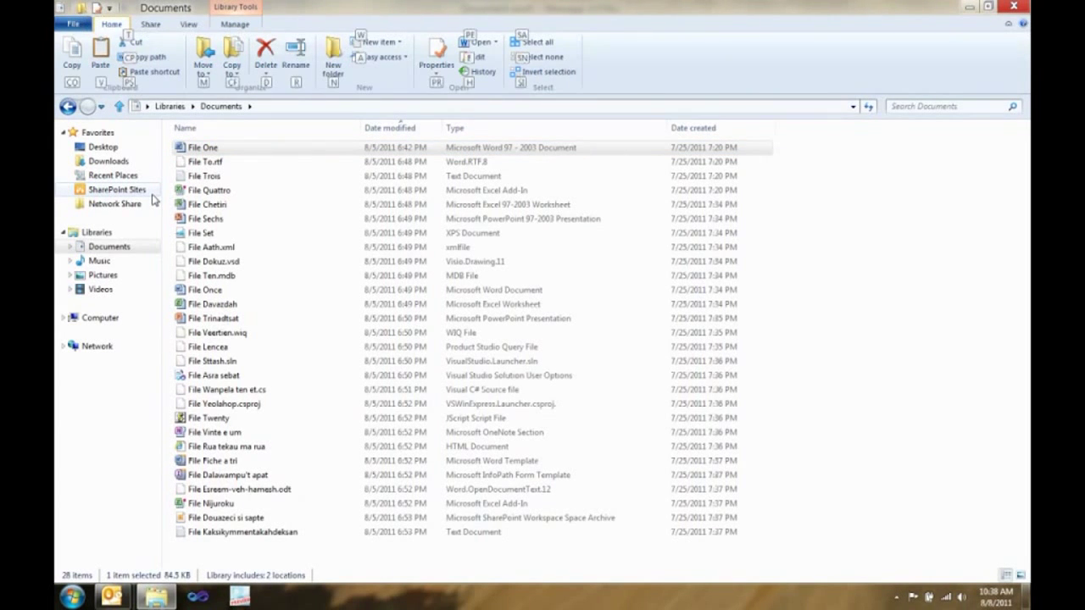
Copy File One's full path from Network Share and switch to the Document draft email.
{"action": "left_click", "coordinate": [111, 206]}
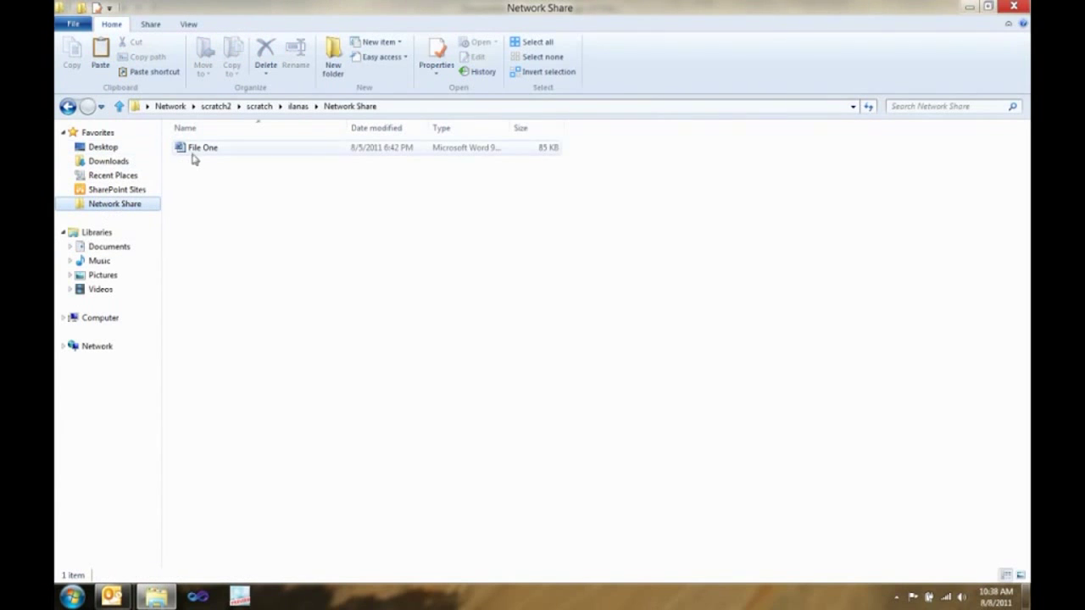
{"action": "left_click", "coordinate": [195, 153]}
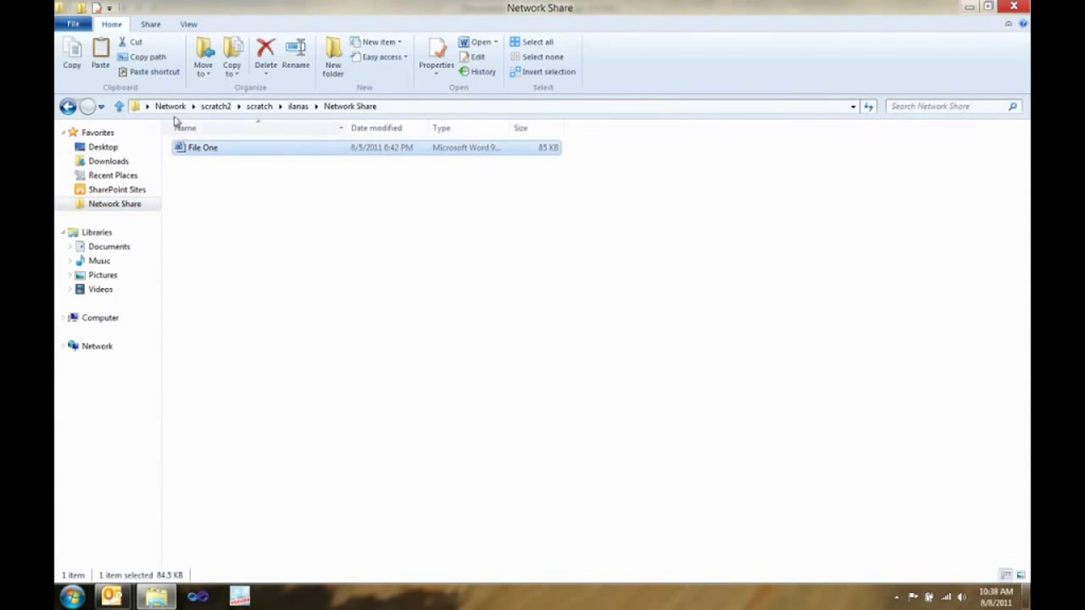
{"action": "left_click", "coordinate": [151, 59]}
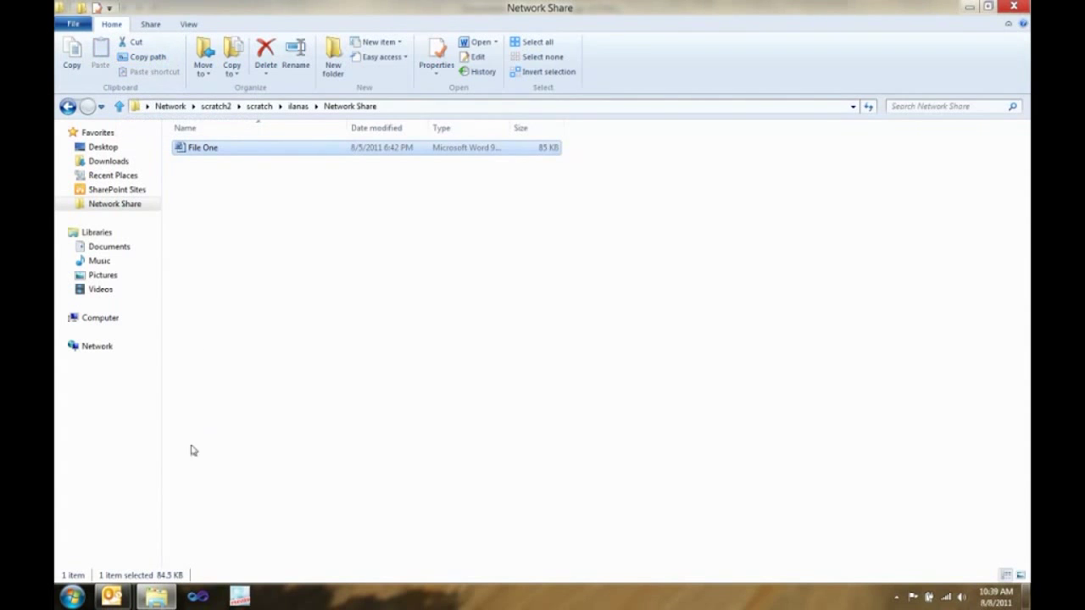
{"action": "mouse_move", "coordinate": [111, 597]}
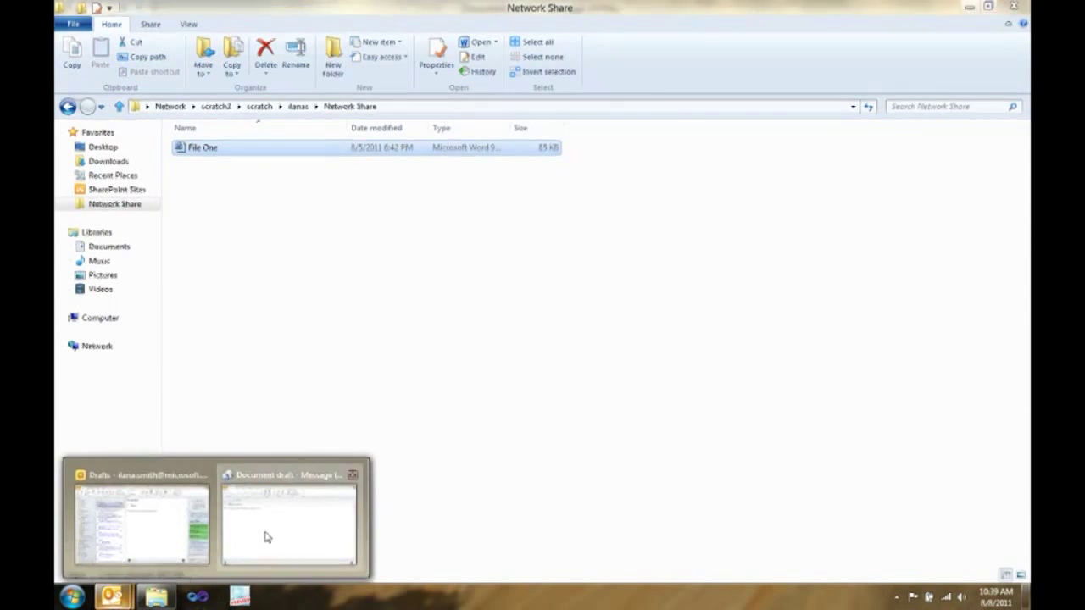
{"action": "left_click", "coordinate": [265, 532]}
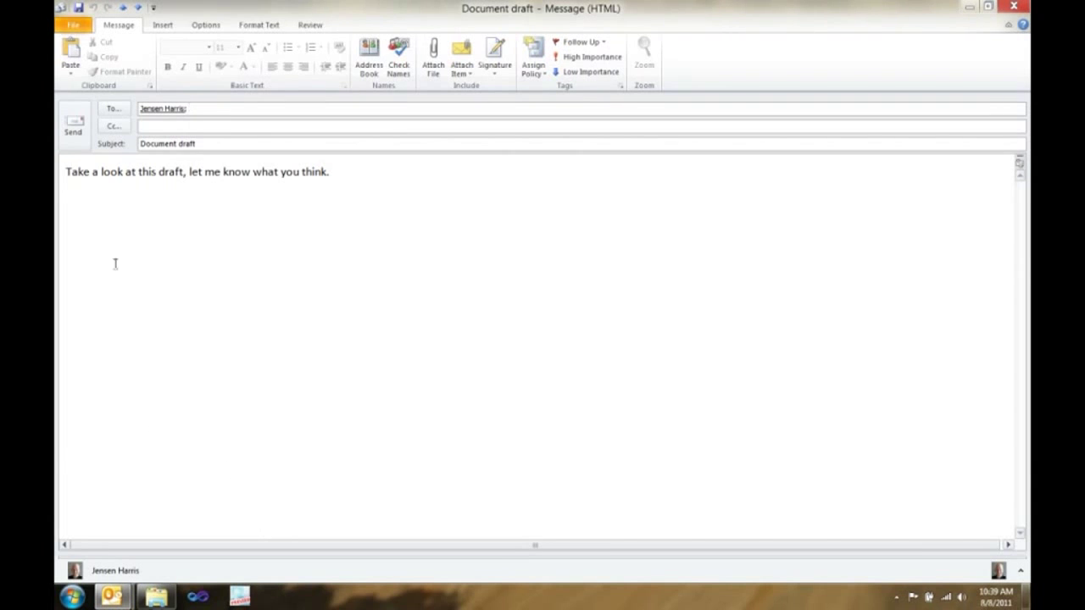
Paste File One's network path into the Document draft body as a hyperlink.
{"action": "key", "text": "ctrl+v"}
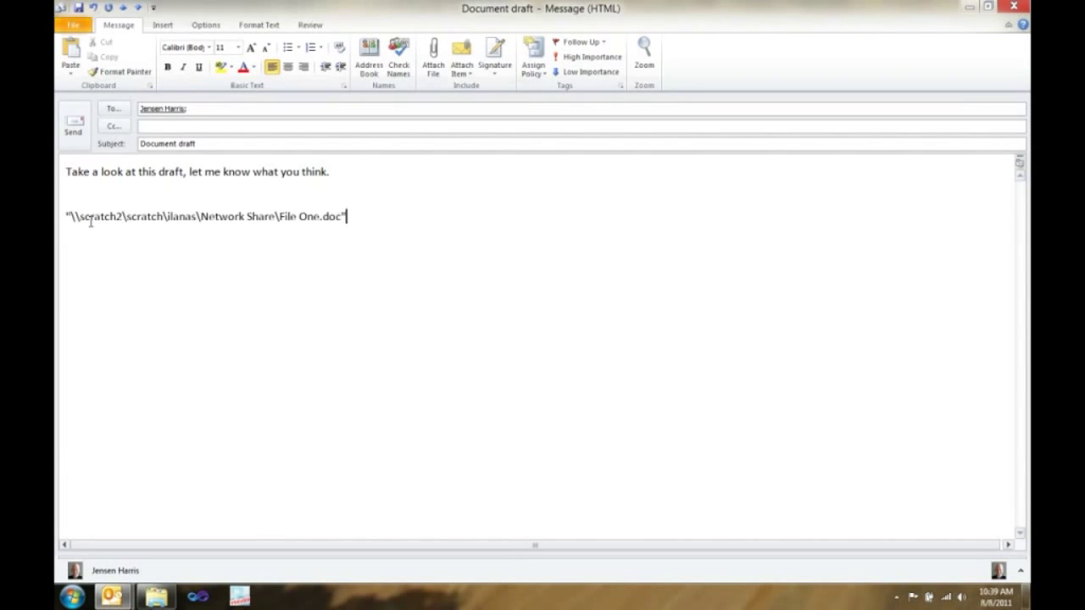
{"action": "key", "text": "Return"}
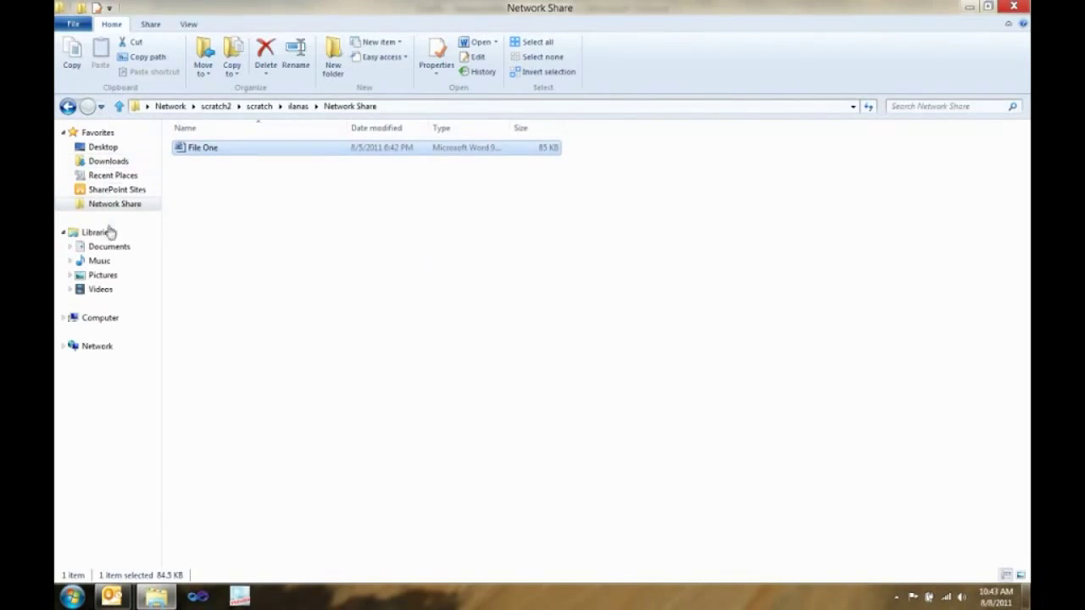
Zip File One, File To, File Trois and File Quattro from Documents into one compressed folder.
{"action": "left_click", "coordinate": [110, 246]}
{"action": "left_click", "coordinate": [149, 26]}
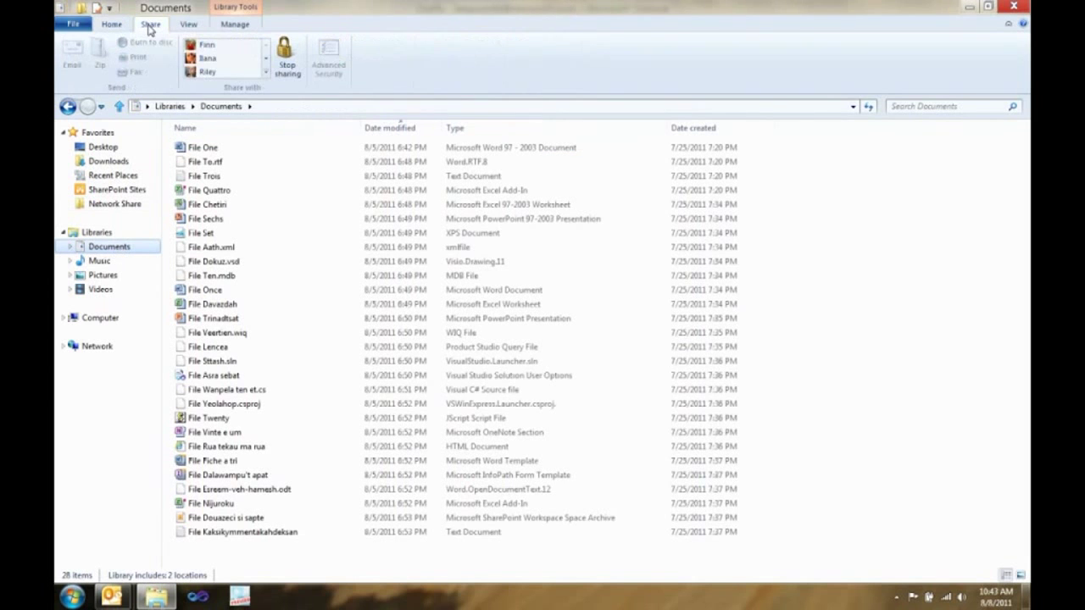
{"action": "left_click", "coordinate": [206, 147]}
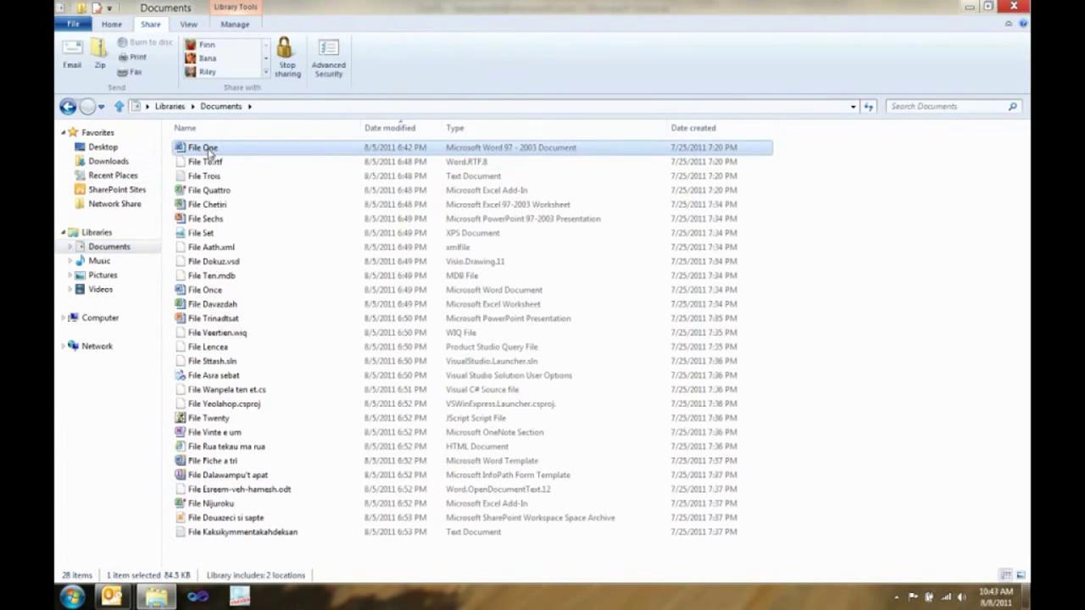
{"action": "left_click", "coordinate": [211, 161], "text": "ctrl"}
{"action": "left_click", "coordinate": [217, 191], "text": "ctrl"}
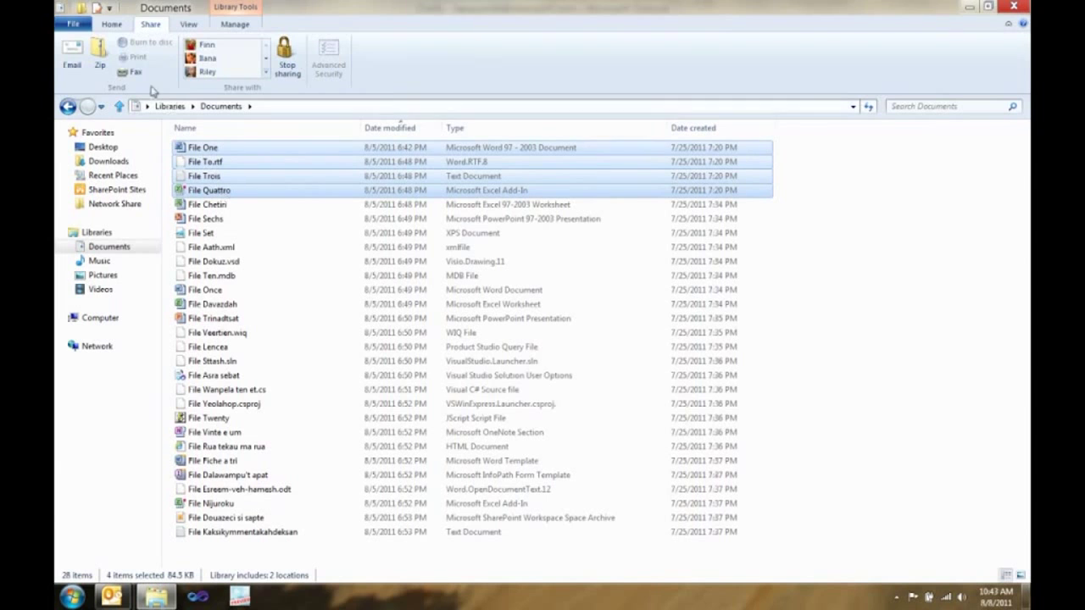
{"action": "left_click", "coordinate": [102, 60]}
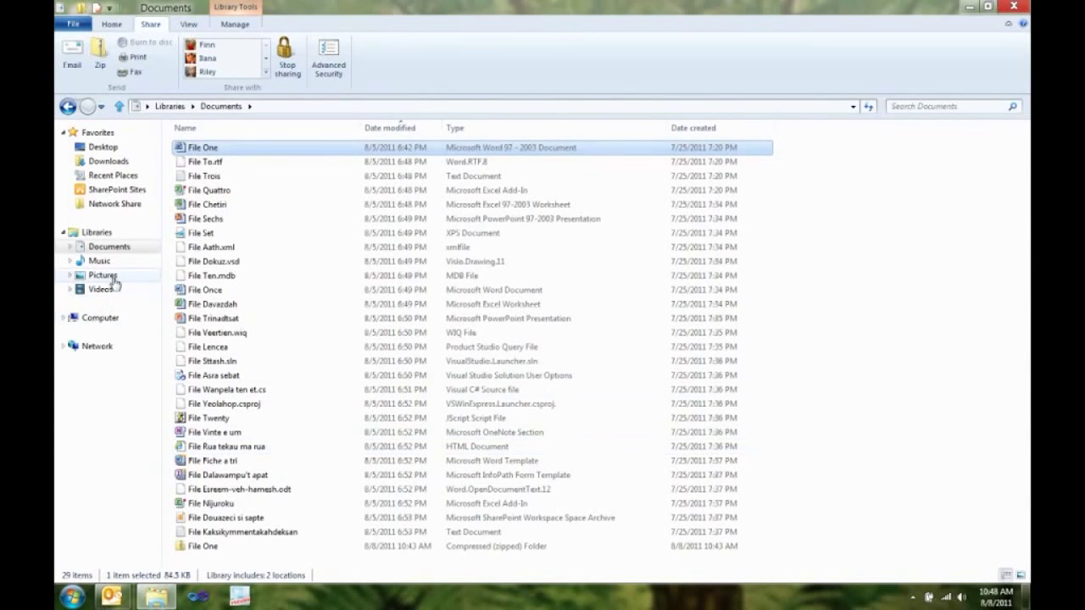
Show the Pictures library as extra large icons.
{"action": "left_click", "coordinate": [113, 278]}
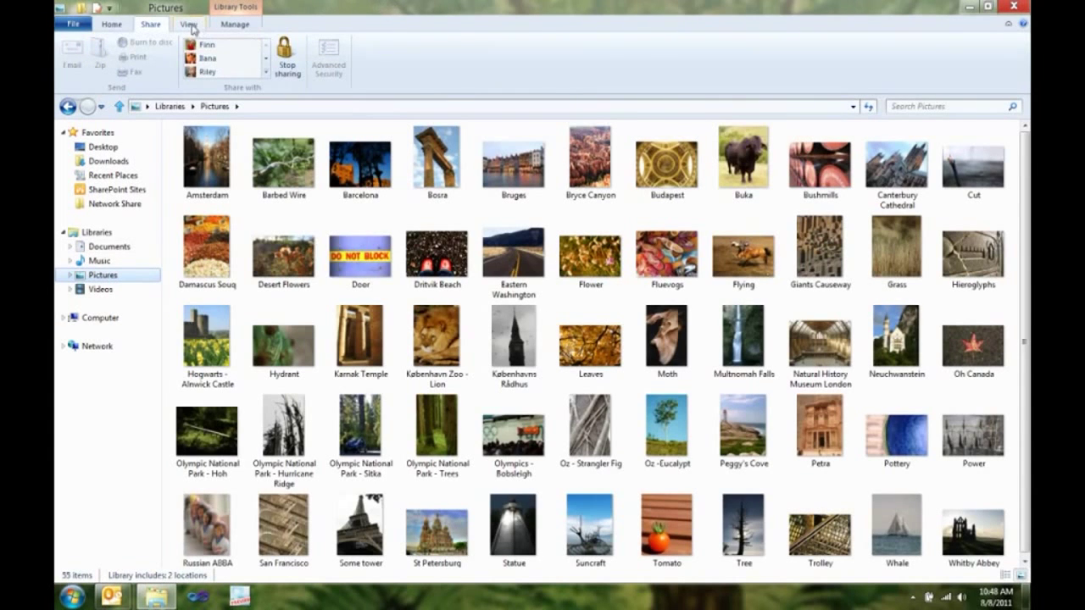
{"action": "left_click", "coordinate": [190, 25]}
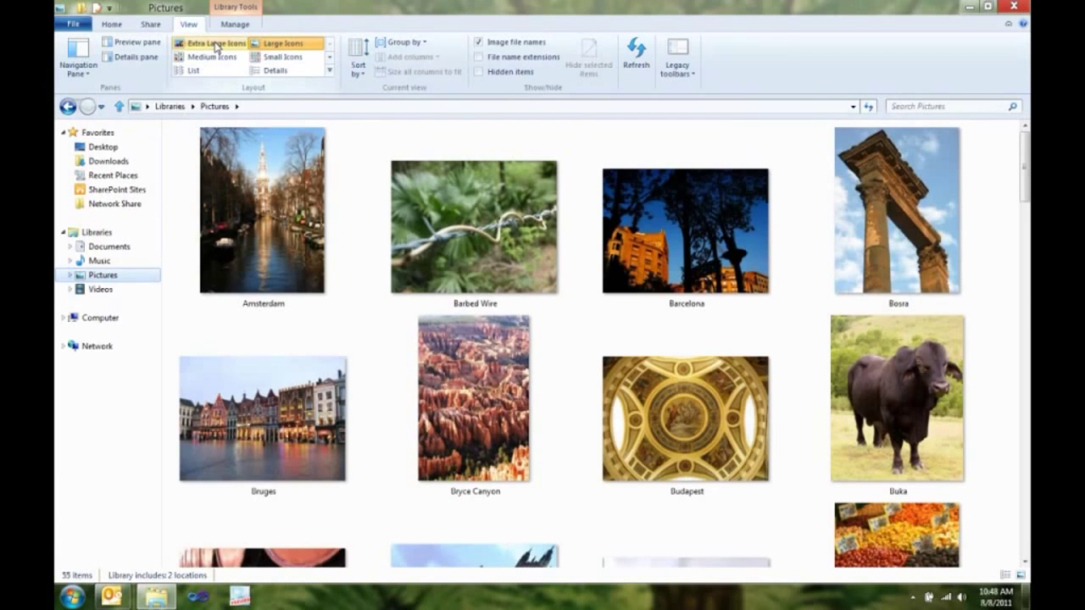
{"action": "left_click", "coordinate": [216, 47]}
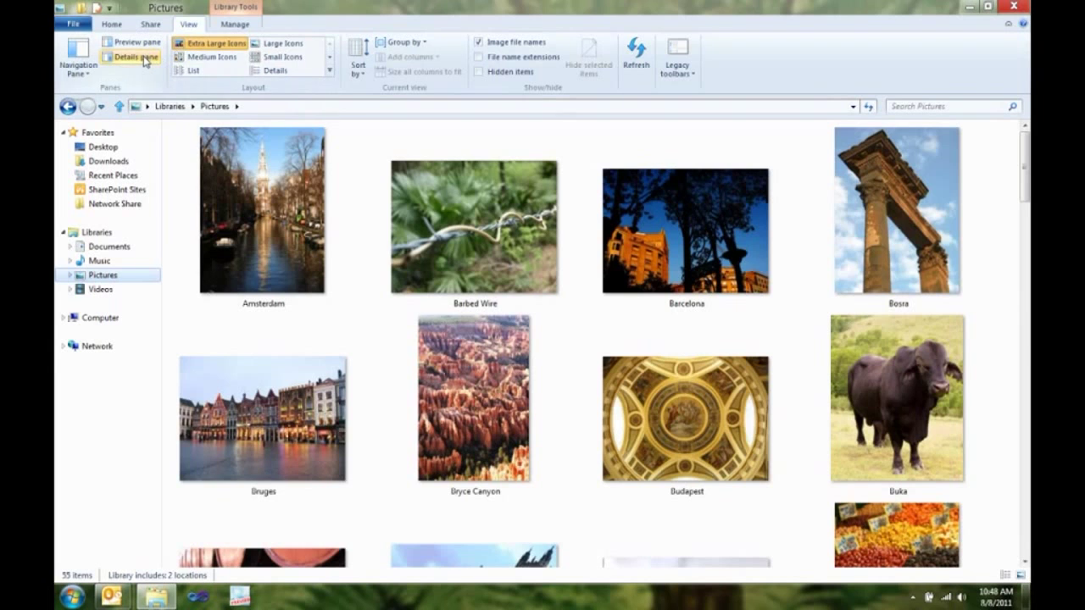
Show the Amsterdam picture's details in the Details pane and search Pictures for 'WA'.
{"action": "key", "text": "Down"}
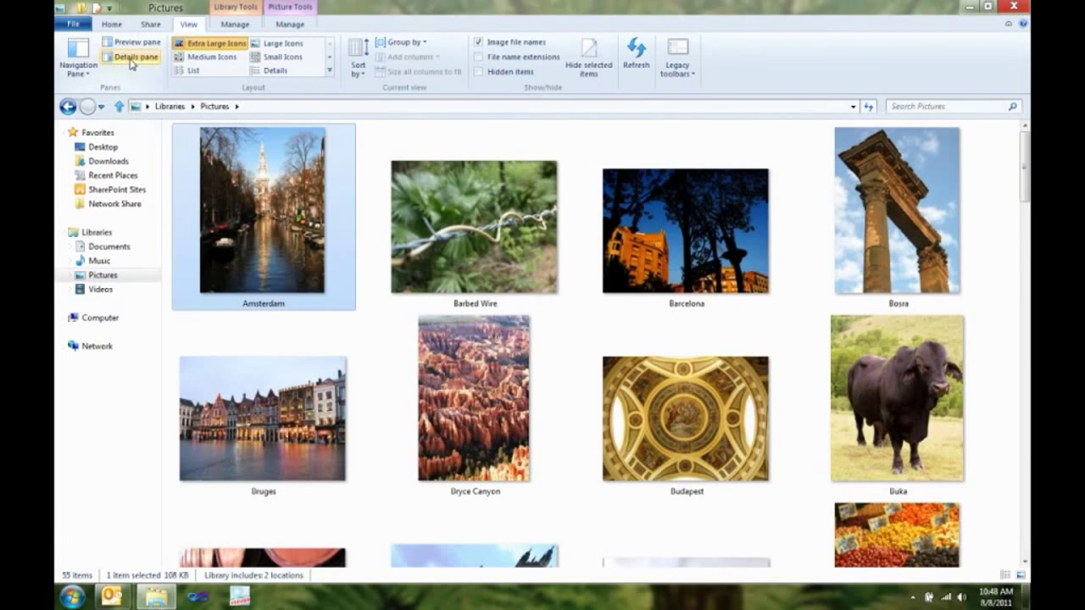
{"action": "left_click", "coordinate": [131, 61]}
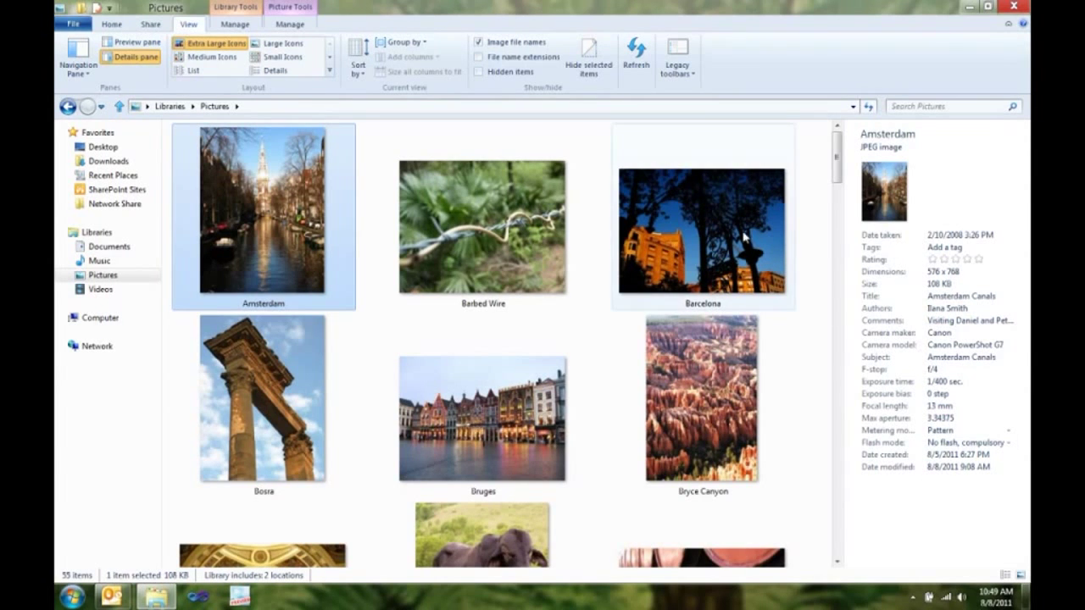
{"action": "left_click", "coordinate": [913, 106]}
{"action": "type", "text": "WA"}
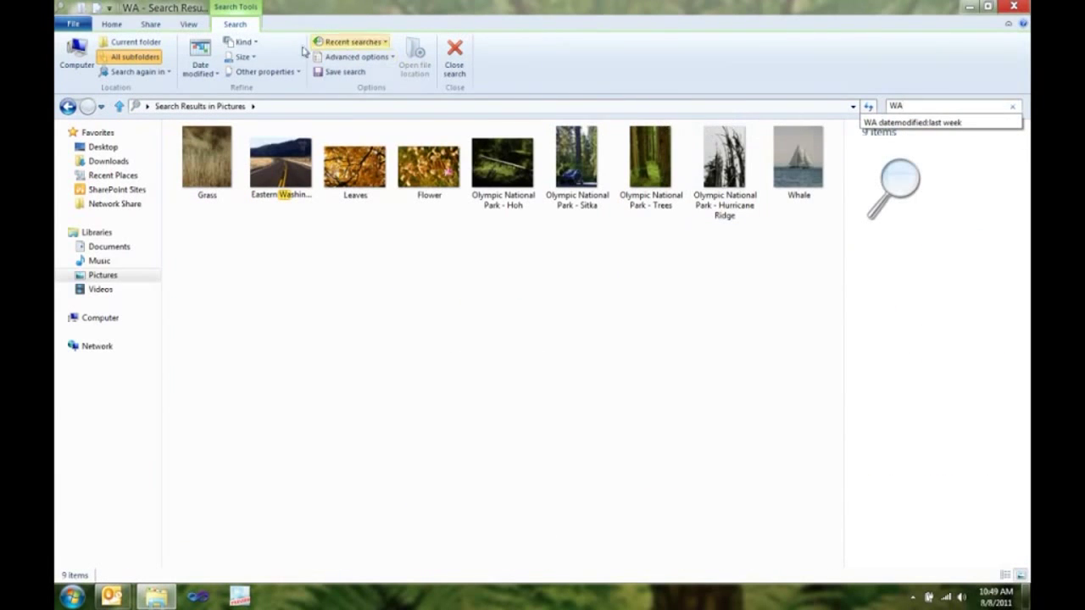
Filter WA results to last week and set the Eastern Washington photo as desktop background.
{"action": "left_click", "coordinate": [208, 75]}
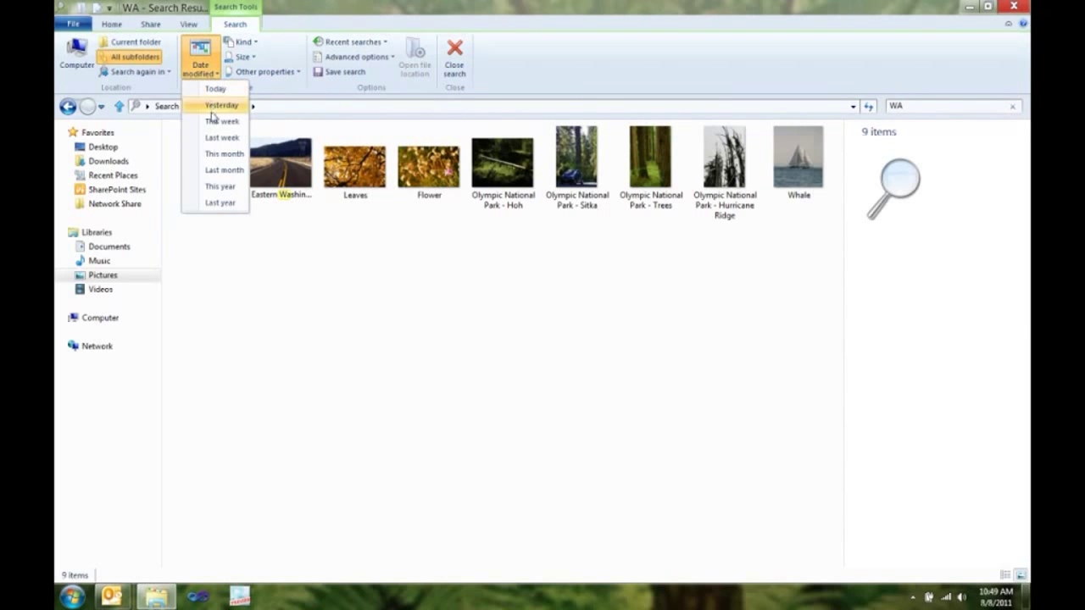
{"action": "left_click", "coordinate": [220, 138]}
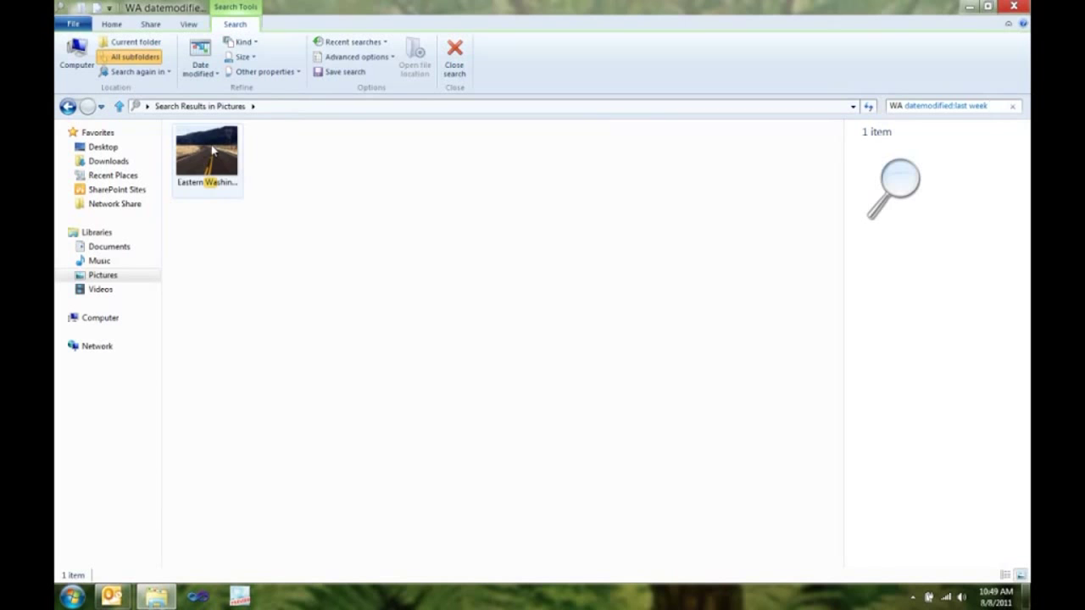
{"action": "left_click", "coordinate": [212, 150]}
{"action": "left_click", "coordinate": [291, 11]}
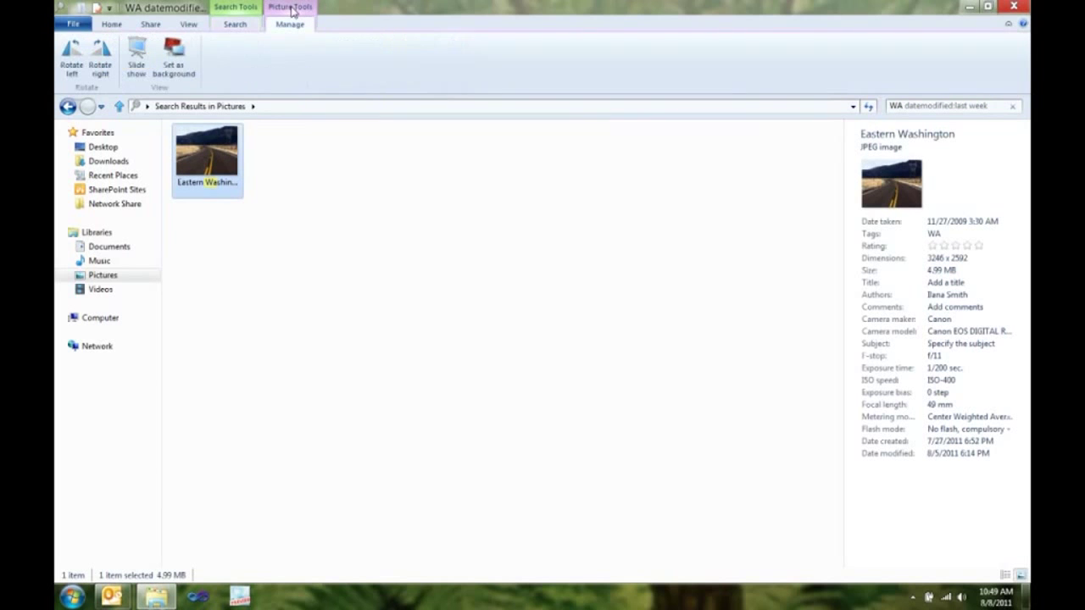
{"action": "left_click", "coordinate": [178, 61]}
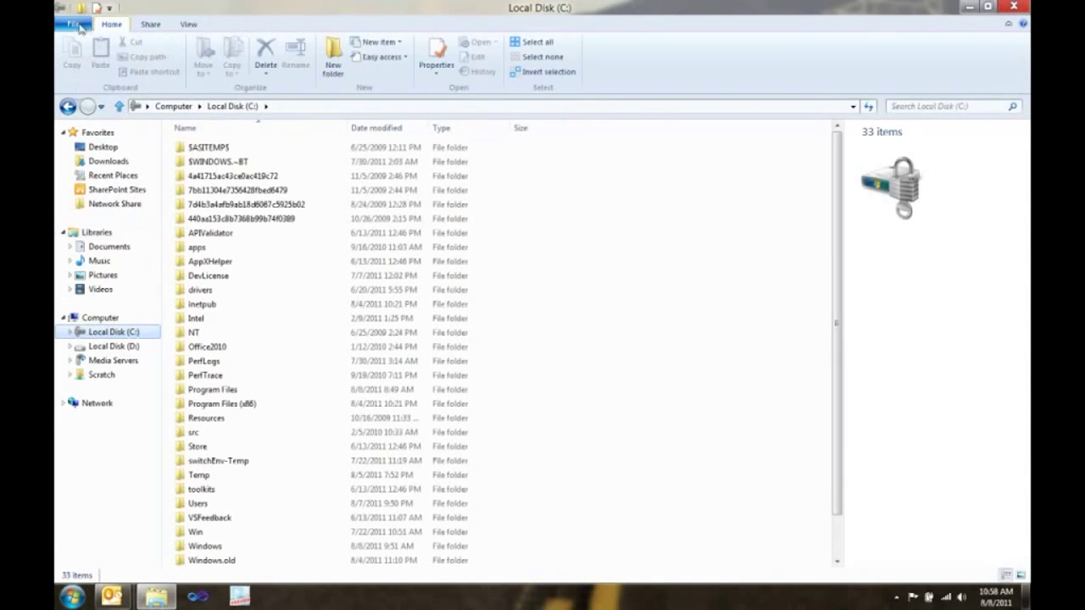
Show the File menu's command prompt options for Local Disk (C:).
{"action": "left_click", "coordinate": [74, 26]}
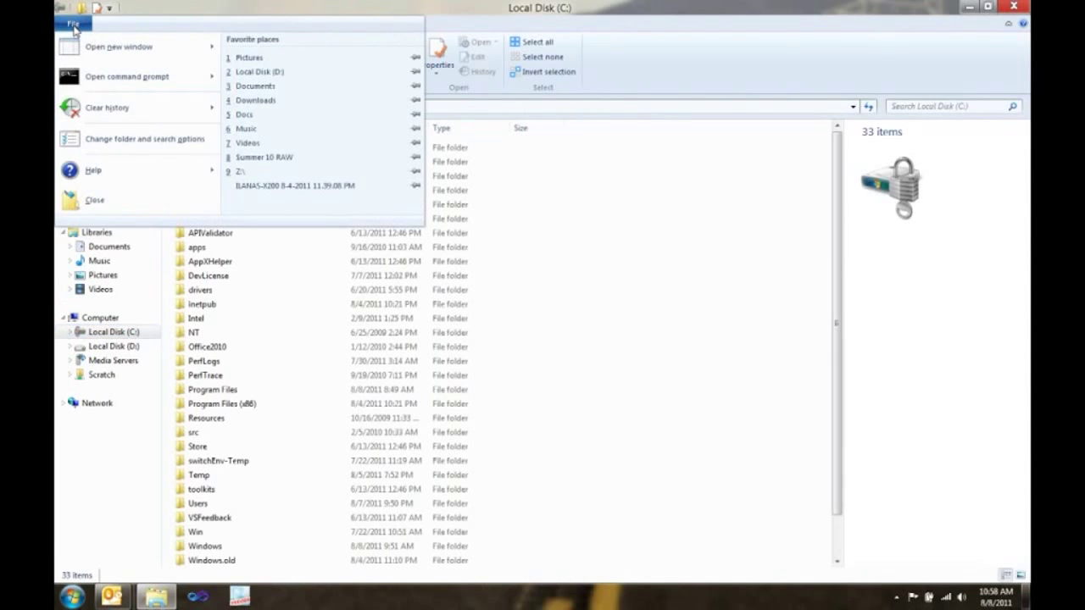
{"action": "mouse_move", "coordinate": [127, 77]}
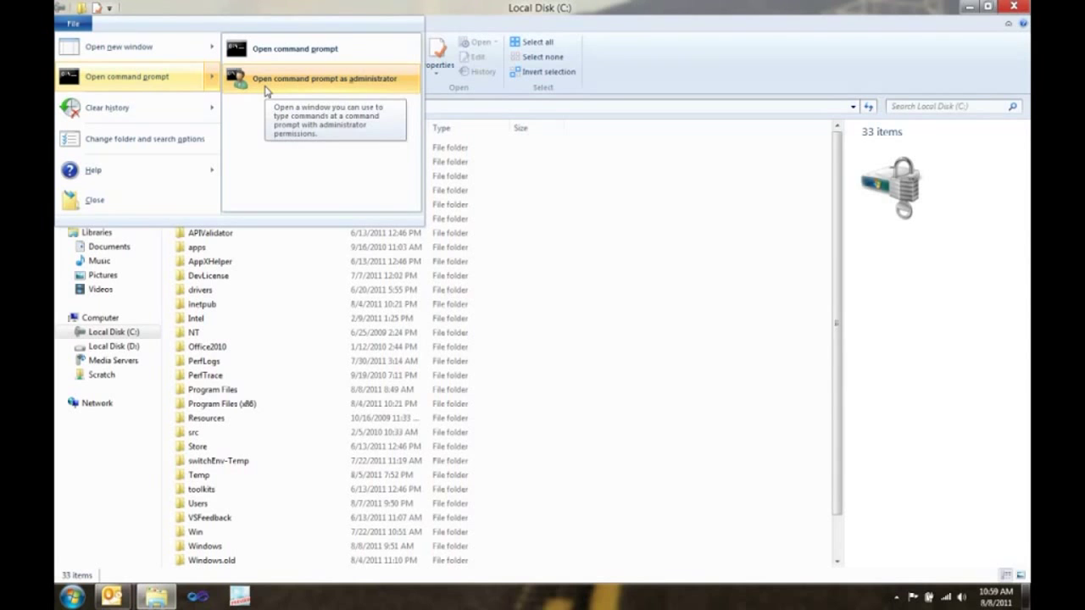
Pin Open command prompt as administrator to the Quick Access Toolbar and display its key tip.
{"action": "right_click", "coordinate": [275, 88]}
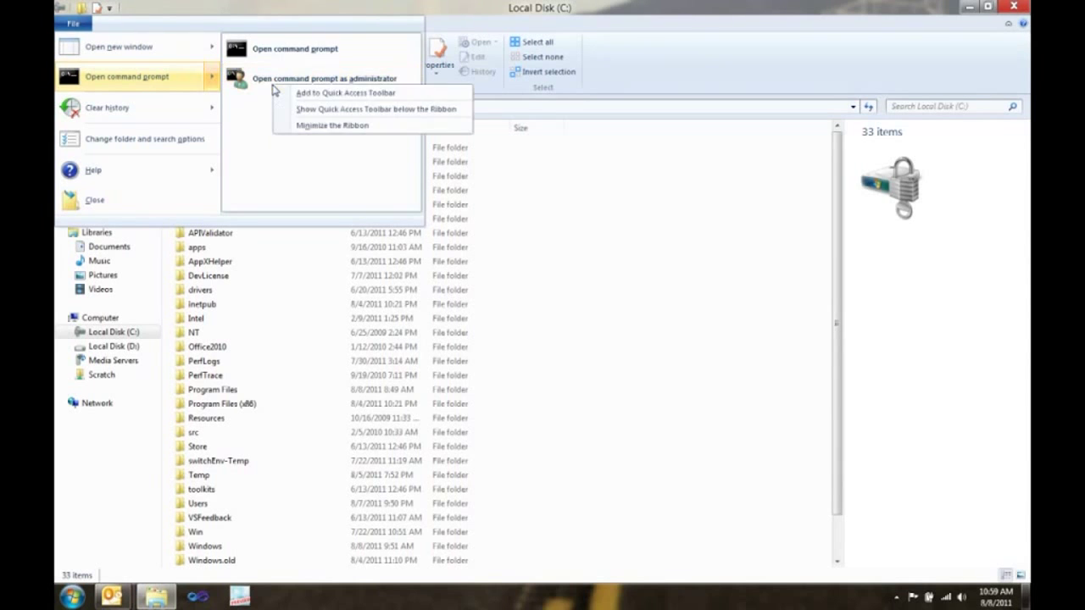
{"action": "left_click", "coordinate": [317, 95]}
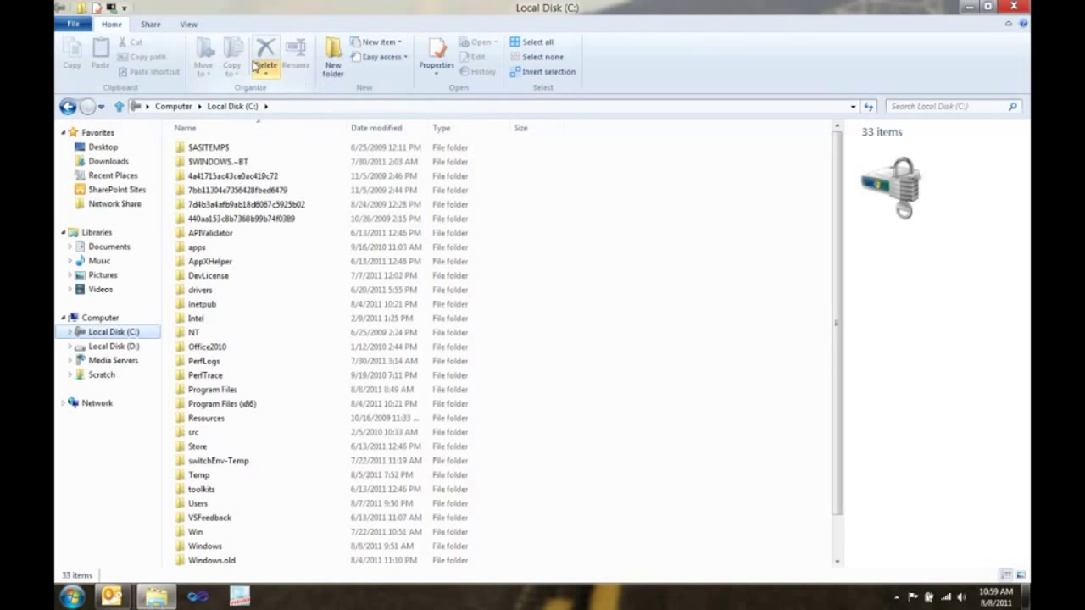
{"action": "key", "text": "alt"}
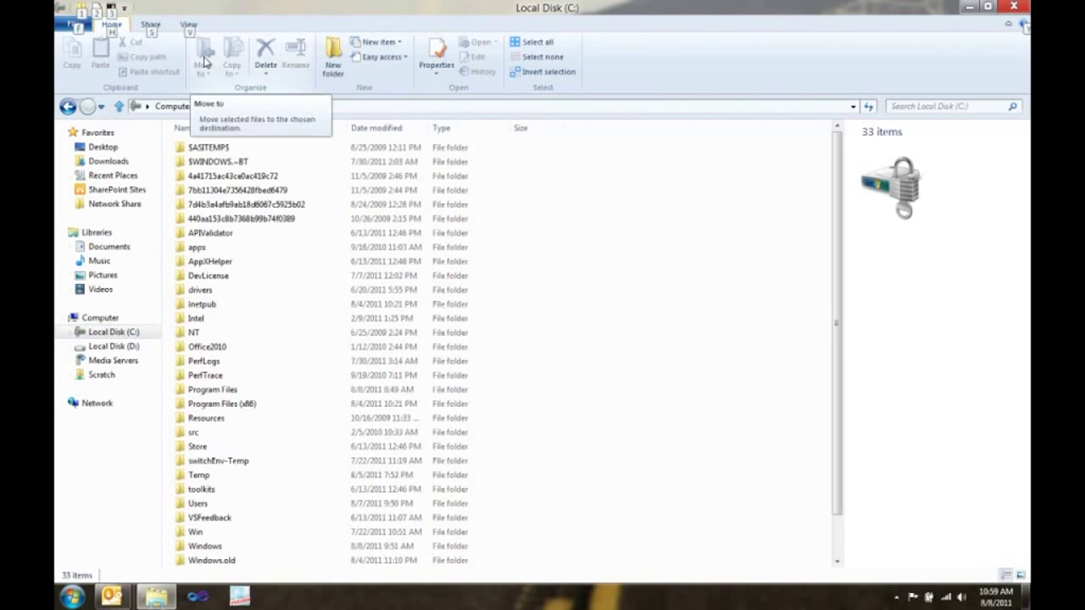